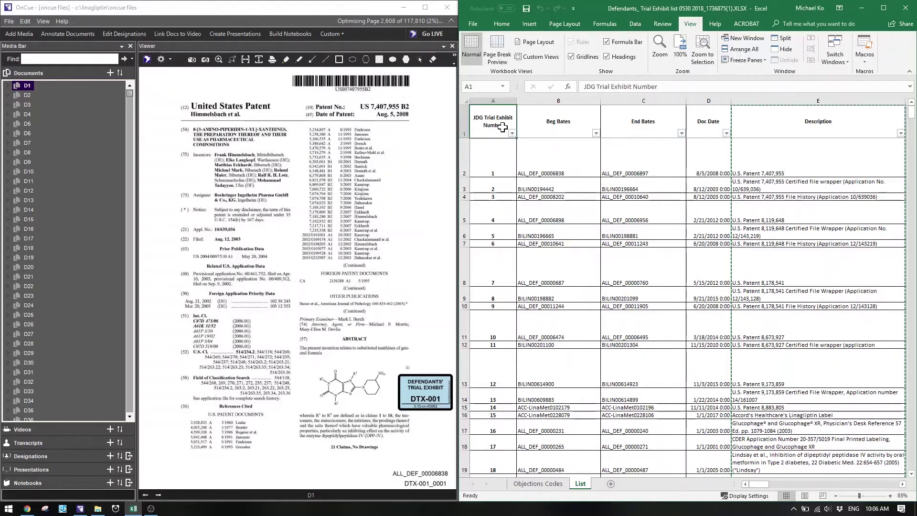
Clear the copy marquee around the exhibit list's Description column E
{"action": "key", "text": "Escape"}
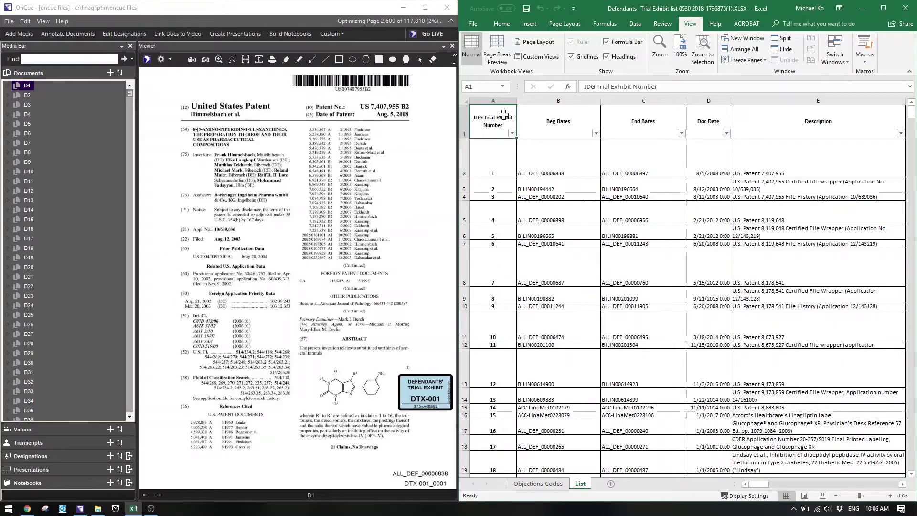
Create a new blank Excel workbook (Book2)
{"action": "left_click", "coordinate": [472, 22]}
{"action": "left_click", "coordinate": [492, 65]}
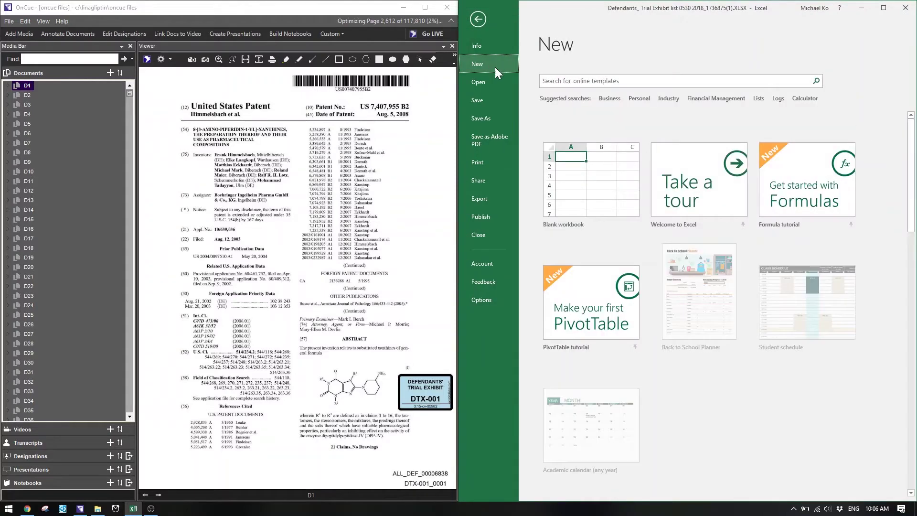
{"action": "left_click", "coordinate": [590, 179]}
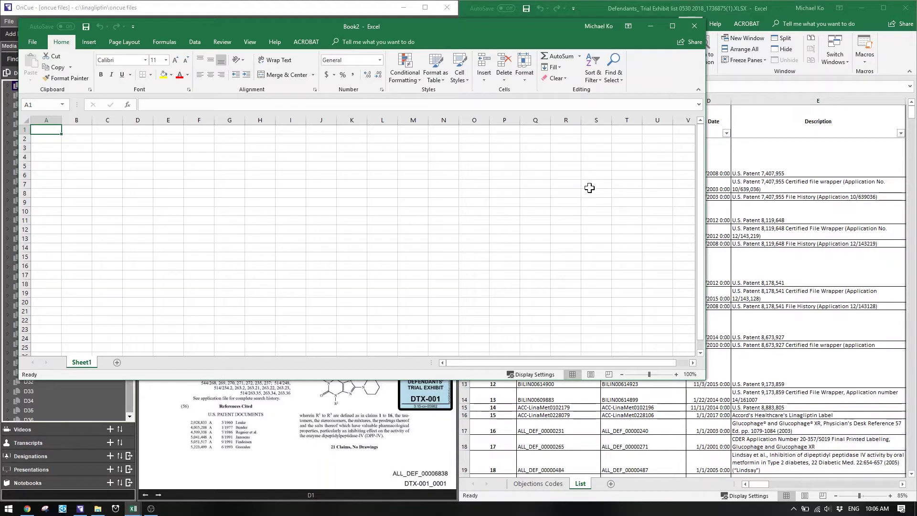
Copy the exhibit list's trial exhibit number column into column B of Book2
{"action": "left_click", "coordinate": [767, 193]}
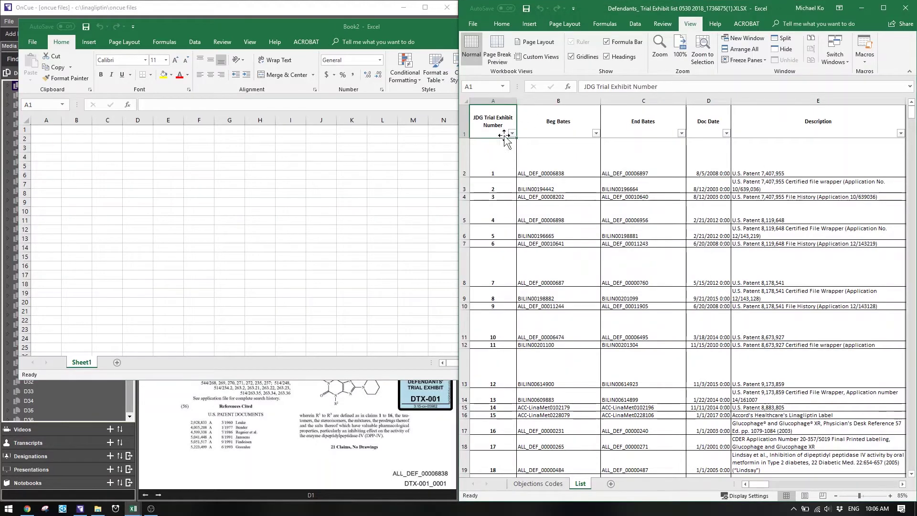
{"action": "left_click", "coordinate": [489, 98]}
{"action": "key", "text": "ctrl+c"}
{"action": "left_click", "coordinate": [77, 130]}
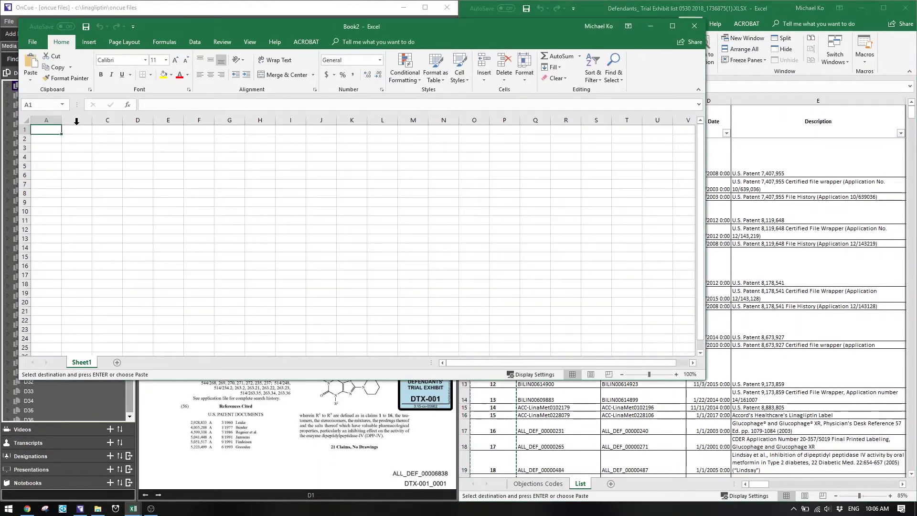
{"action": "left_click", "coordinate": [77, 120]}
{"action": "key", "text": "ctrl+v"}
Enter 'd' in A2 and fill it down column A to row 498
{"action": "left_click", "coordinate": [48, 147]}
{"action": "type", "text": "d"}
{"action": "mouse_move", "coordinate": [61, 153]}
{"action": "left_mouse_down"}
{"action": "mouse_move", "coordinate": [64, 397]}
{"action": "mouse_move", "coordinate": [57, 325]}
{"action": "left_mouse_up"}
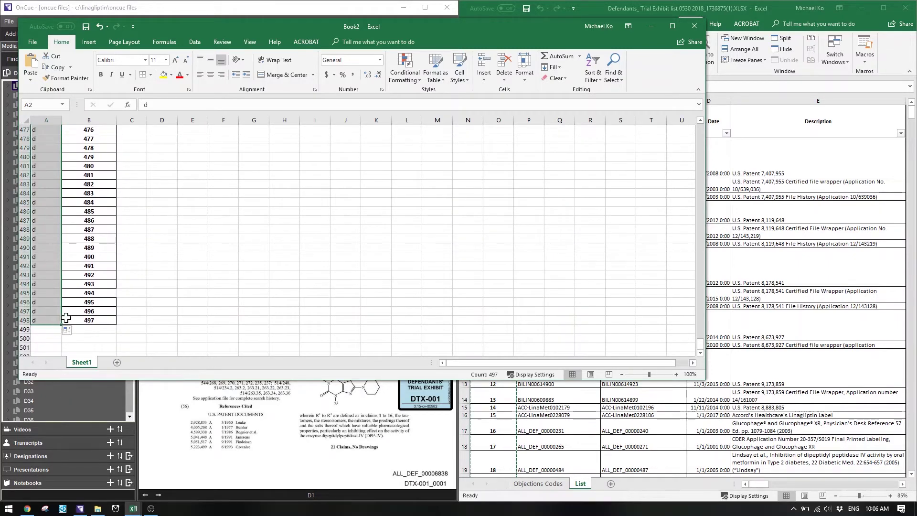
{"action": "left_click", "coordinate": [213, 291]}
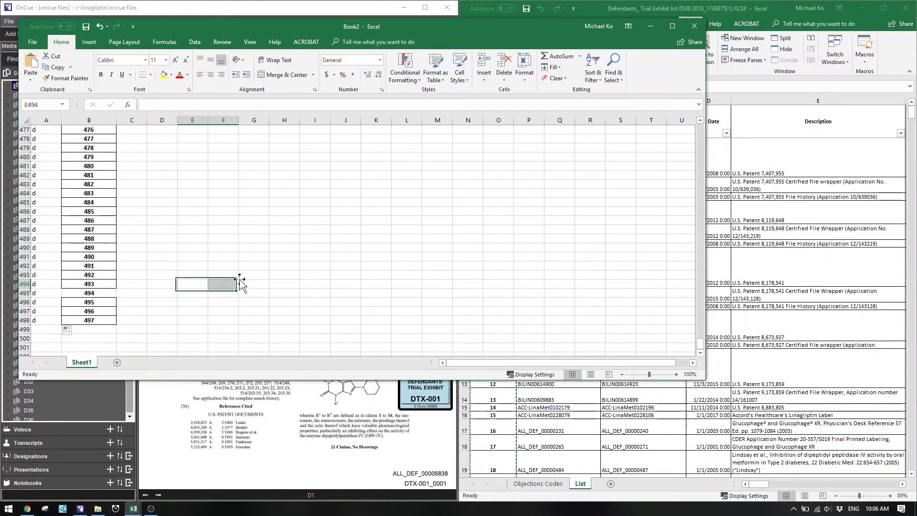
{"action": "left_click", "coordinate": [129, 209]}
{"action": "left_click", "coordinate": [32, 40]}
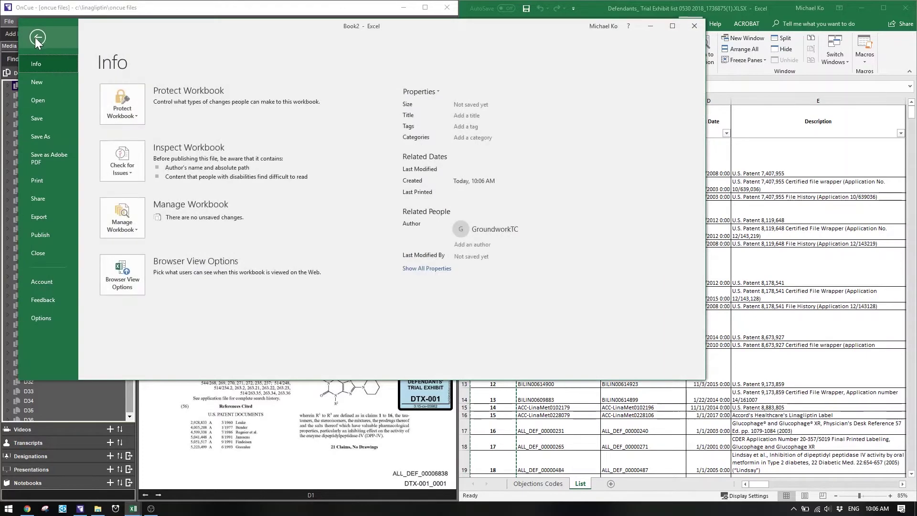
Save Book2 to the Desktop as the tab-delimited text file 'name import'
{"action": "left_click", "coordinate": [57, 136]}
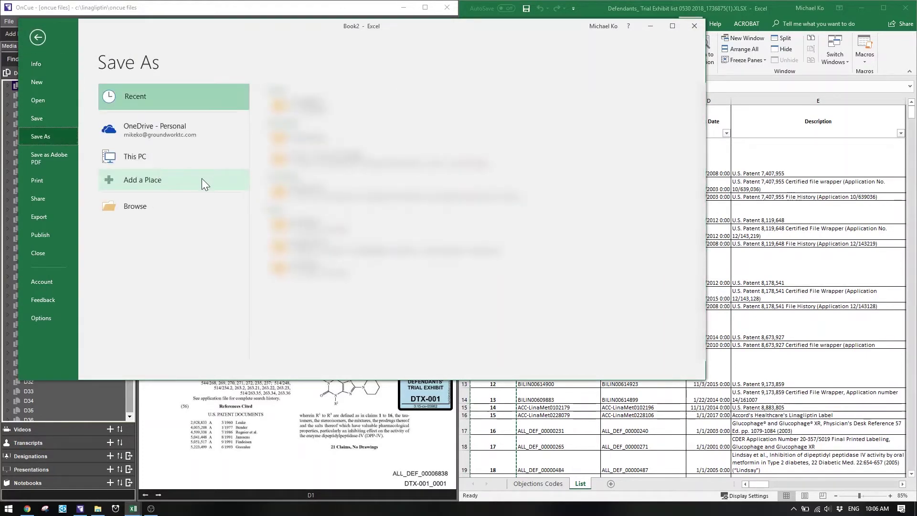
{"action": "left_click", "coordinate": [135, 206]}
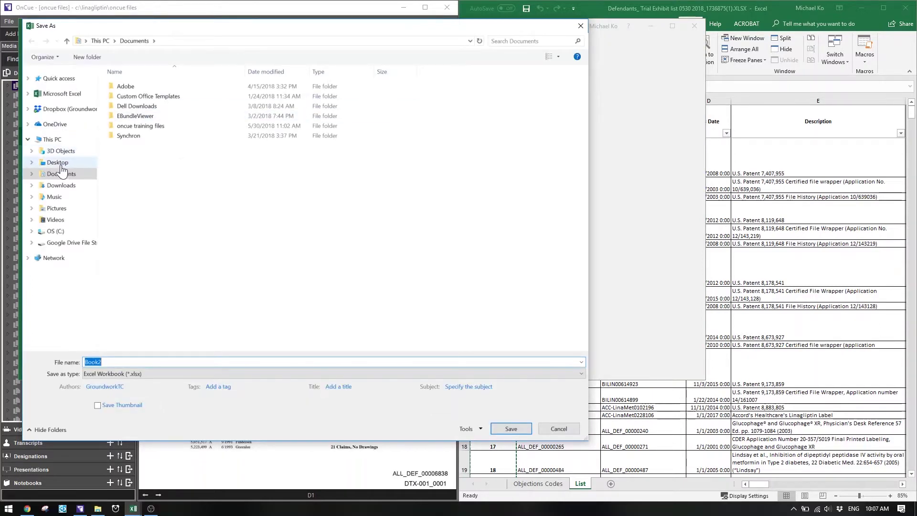
{"action": "left_click", "coordinate": [61, 163]}
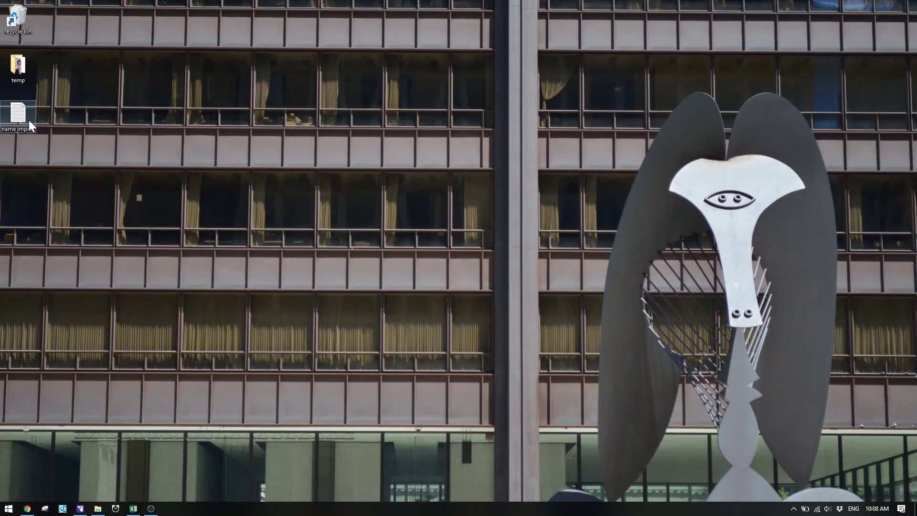
Open the 'name import' text file in WordPad
{"action": "right_click", "coordinate": [21, 117]}
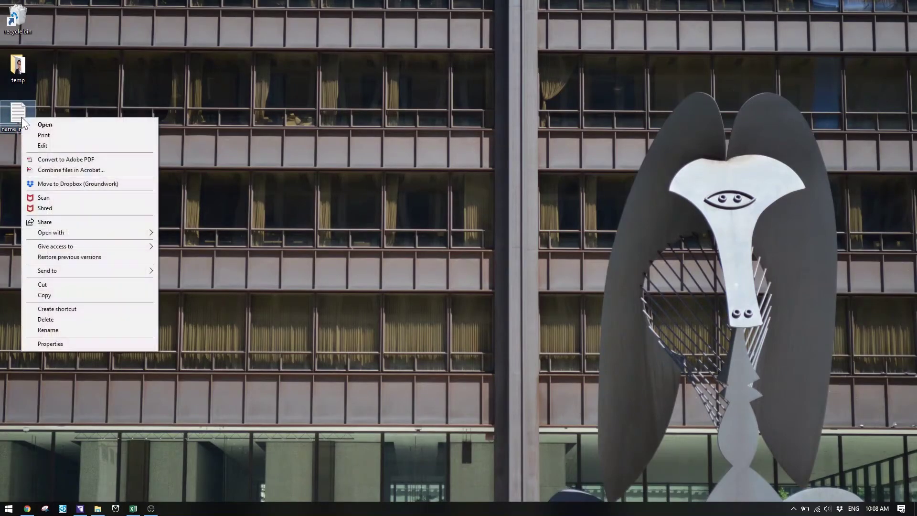
{"action": "mouse_move", "coordinate": [83, 228]}
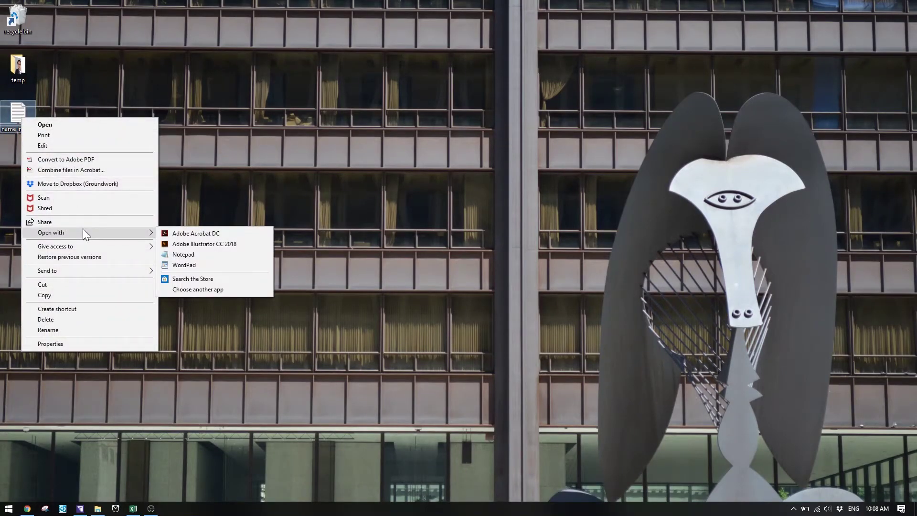
{"action": "left_click", "coordinate": [186, 265]}
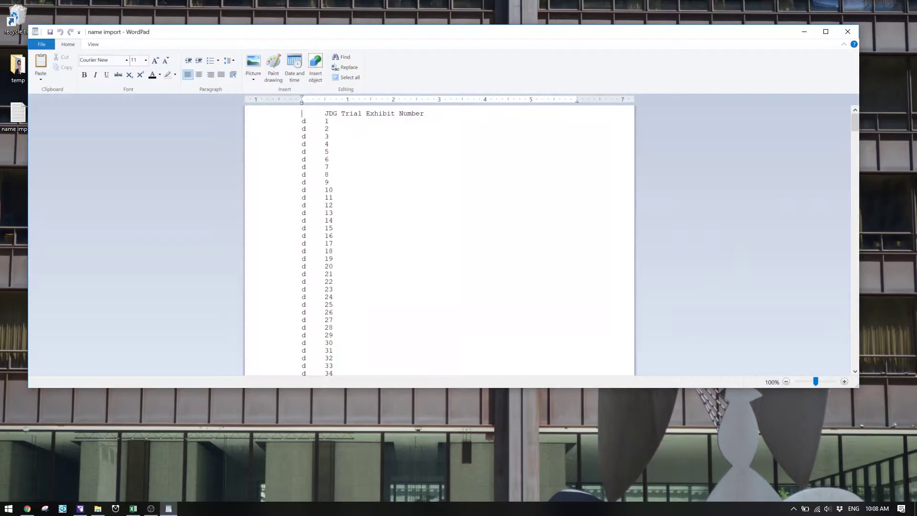
Delete the header line and replace every tab with nothing, leaving labels d1 through d497
{"action": "key", "text": "ctrl+shift+Right"}
{"action": "key", "text": "ctrl+shift+Right"}
{"action": "key", "text": "ctrl+shift+Right"}
{"action": "key", "text": "ctrl+shift+Right"}
{"action": "key", "text": "ctrl+shift+Right"}
{"action": "key", "text": "ctrl+shift+Right"}
{"action": "key", "text": "ctrl+shift+Right"}
{"action": "key", "text": "ctrl+shift+Right"}
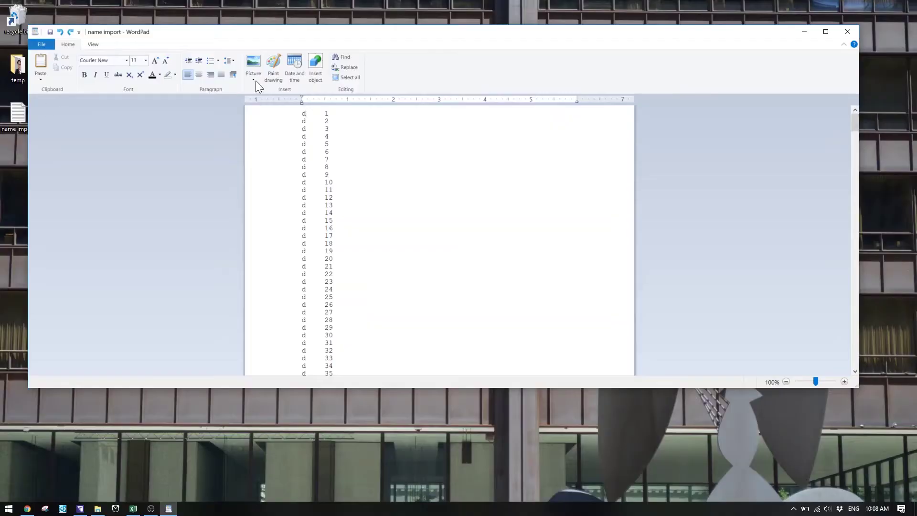
{"action": "left_click", "coordinate": [348, 68]}
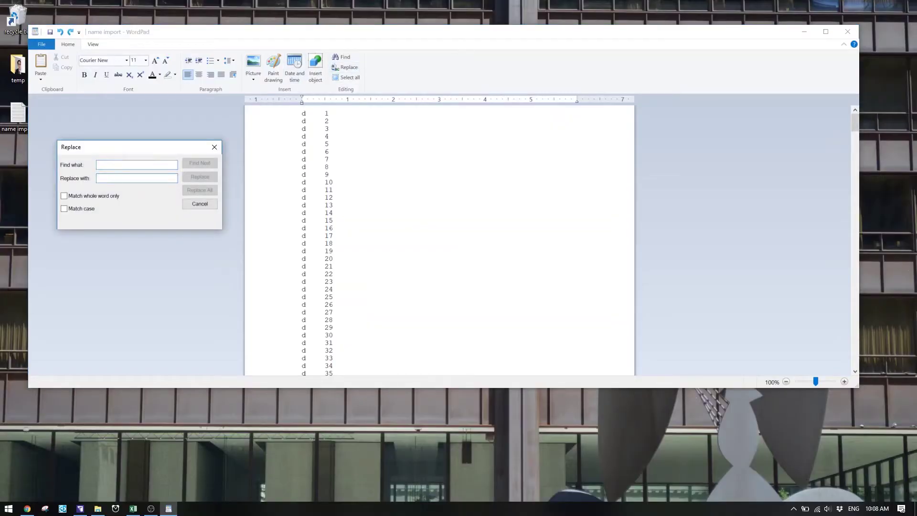
{"action": "left_click", "coordinate": [306, 113]}
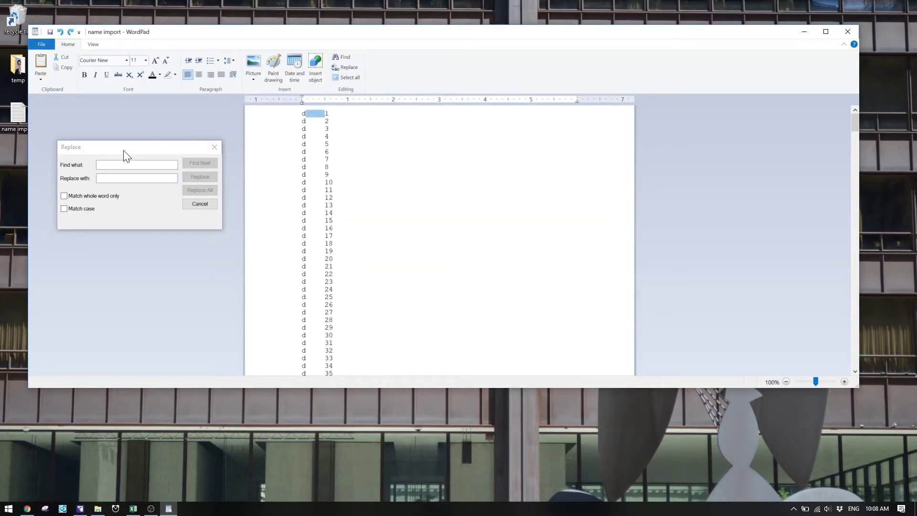
{"action": "left_click", "coordinate": [122, 165]}
{"action": "key", "text": "ctrl+v"}
{"action": "left_click", "coordinate": [122, 178]}
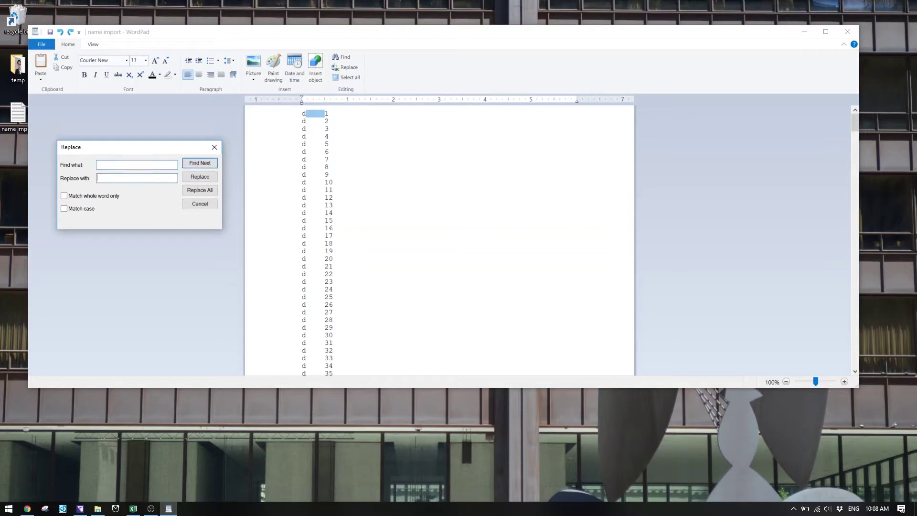
{"action": "left_click", "coordinate": [199, 191]}
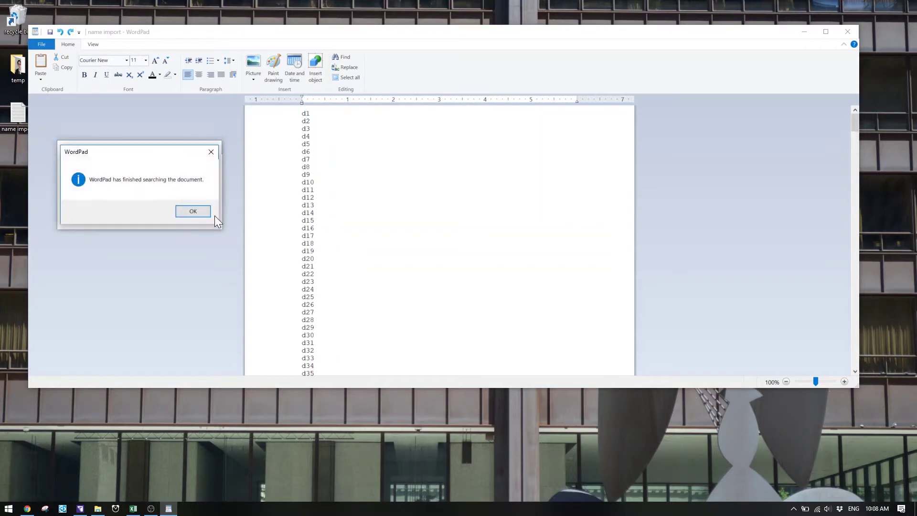
{"action": "left_click", "coordinate": [193, 211]}
{"action": "left_click", "coordinate": [215, 146]}
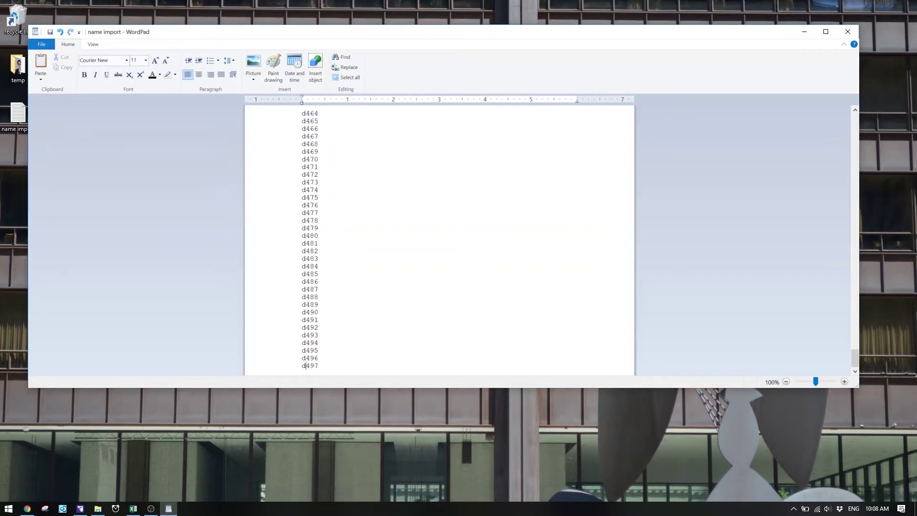
{"action": "scroll", "coordinate": [439, 239], "scroll_direction": "up", "scroll_amount": 15}
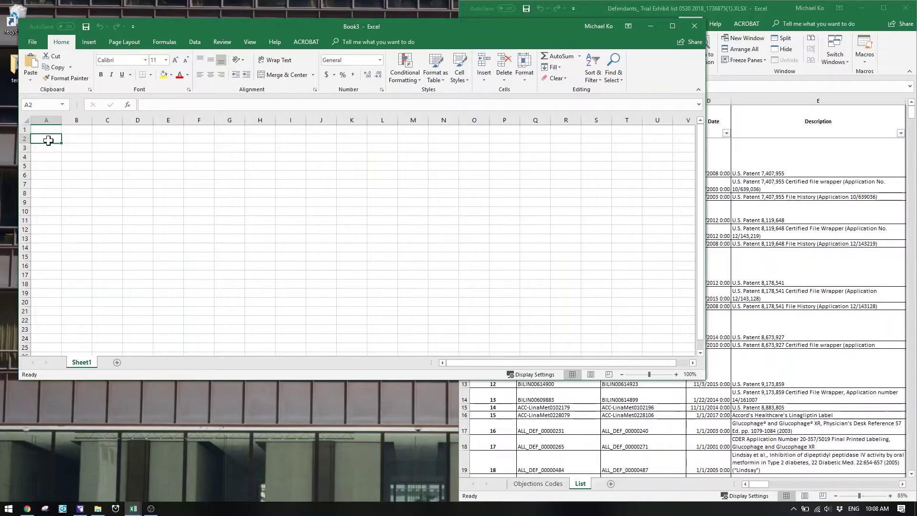
Paste the d1–d497 names as plain text into Book3 column A starting at A2
{"action": "right_click", "coordinate": [49, 143]}
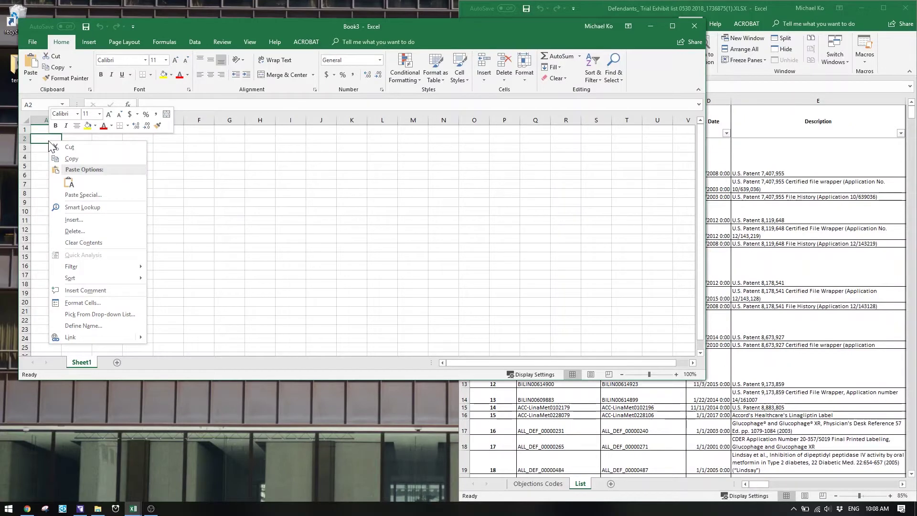
{"action": "left_click", "coordinate": [70, 184]}
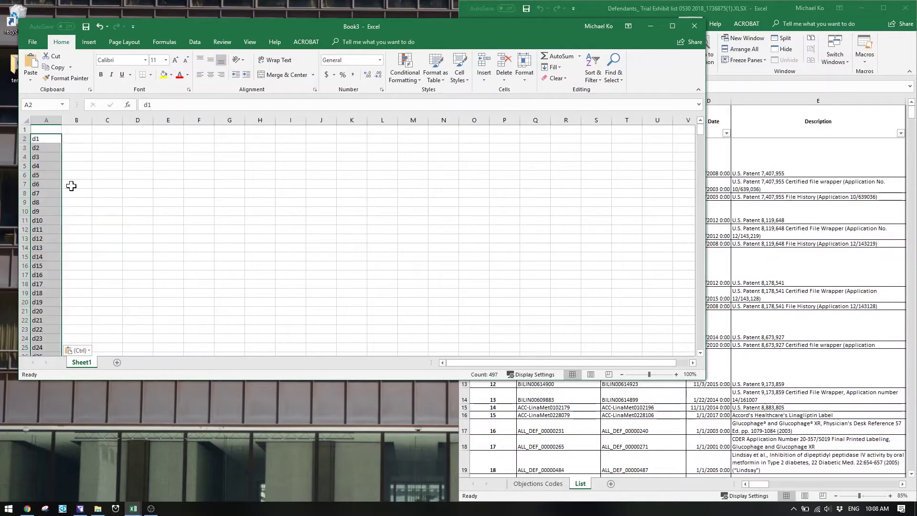
{"action": "left_click", "coordinate": [84, 189]}
{"action": "left_click", "coordinate": [85, 139]}
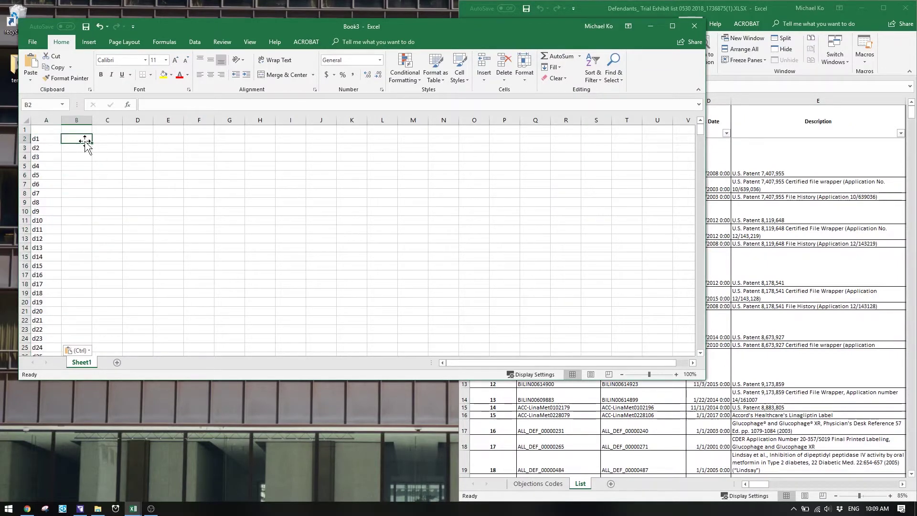
Copy the Description column (E) from the exhibit list
{"action": "left_click", "coordinate": [783, 161]}
{"action": "left_click", "coordinate": [793, 101]}
{"action": "key", "text": "ctrl+c"}
Paste the exhibit descriptions into Book3 column B and delete the Description header row
{"action": "left_click", "coordinate": [89, 138]}
{"action": "left_click", "coordinate": [88, 130]}
{"action": "key", "text": "ctrl+v"}
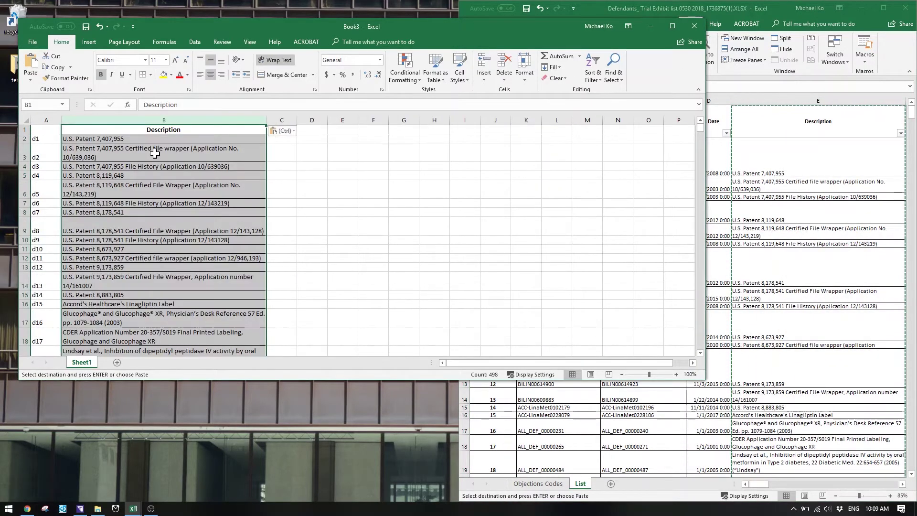
{"action": "left_click", "coordinate": [157, 153]}
{"action": "left_click", "coordinate": [23, 129]}
{"action": "right_click", "coordinate": [23, 129]}
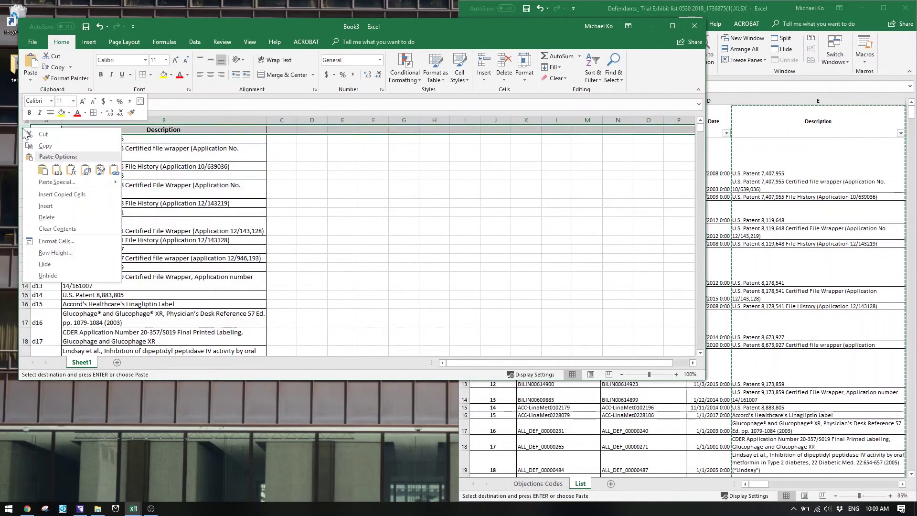
{"action": "left_click", "coordinate": [54, 221]}
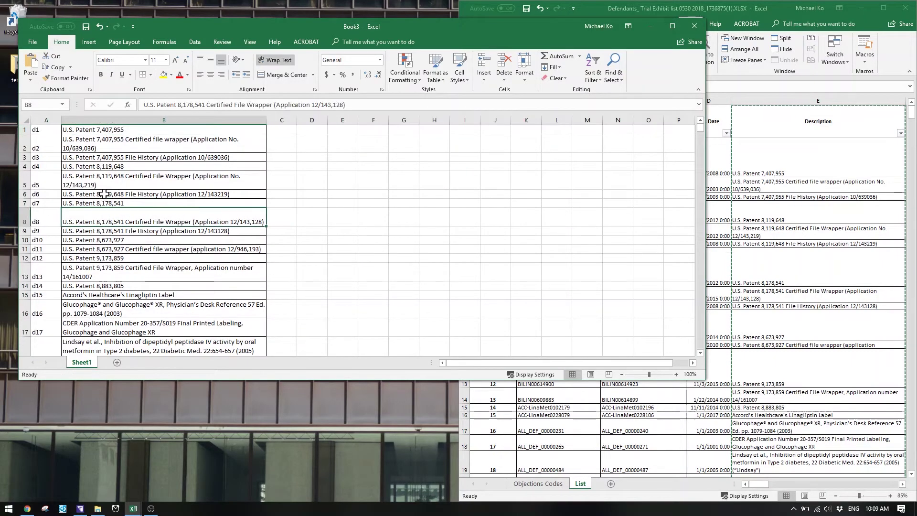
{"action": "left_click", "coordinate": [43, 128]}
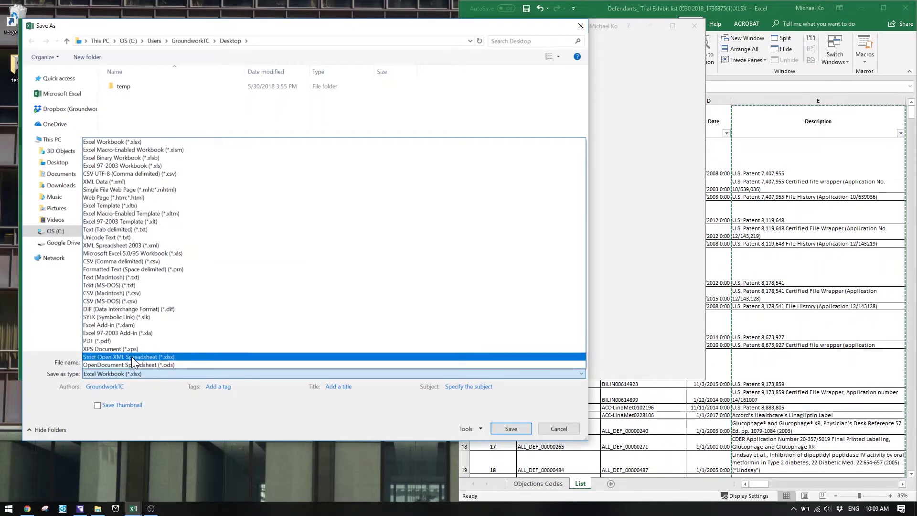
Save as Text (Tab delimited) named 'dtx description import test'
{"action": "left_click", "coordinate": [141, 230]}
{"action": "key", "text": "alt+n"}
{"action": "type", "text": "dtx description impo"}
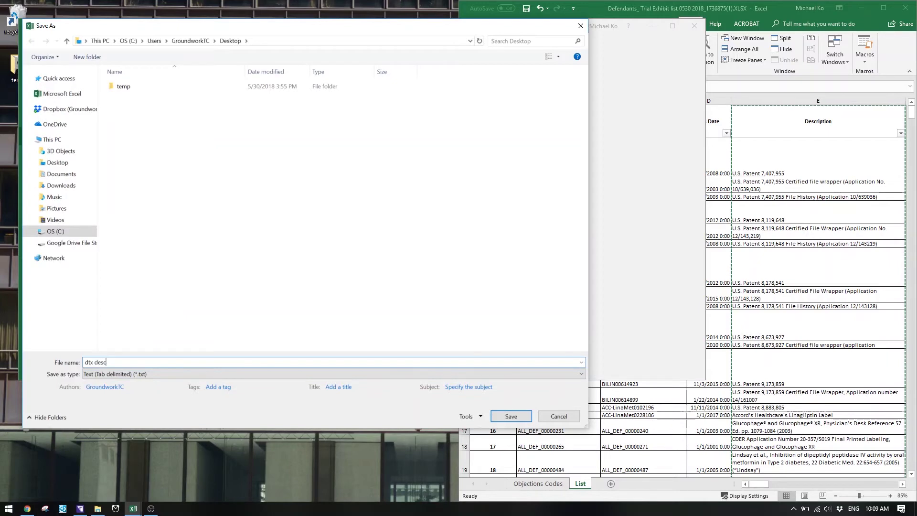
{"action": "type", "text": "rt test"}
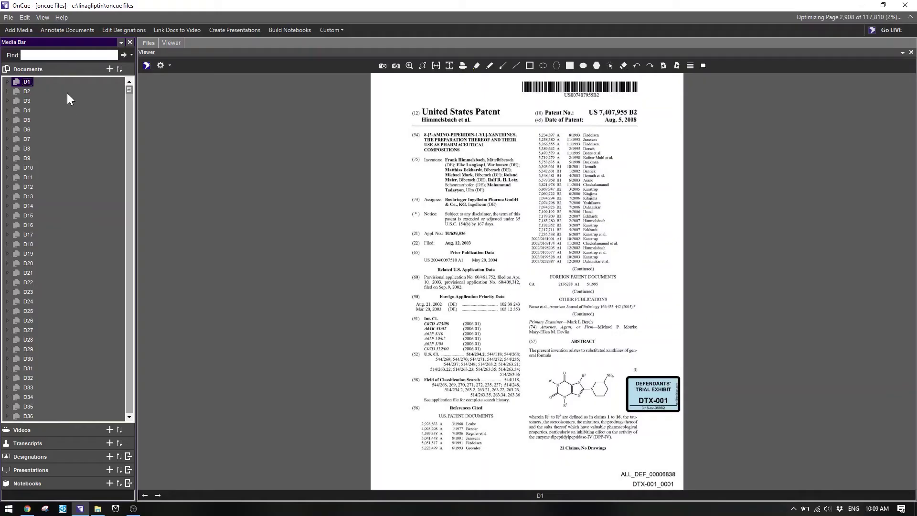
Bring up the Import options from exhibit D1's context menu in the Documents list
{"action": "right_click", "coordinate": [56, 84]}
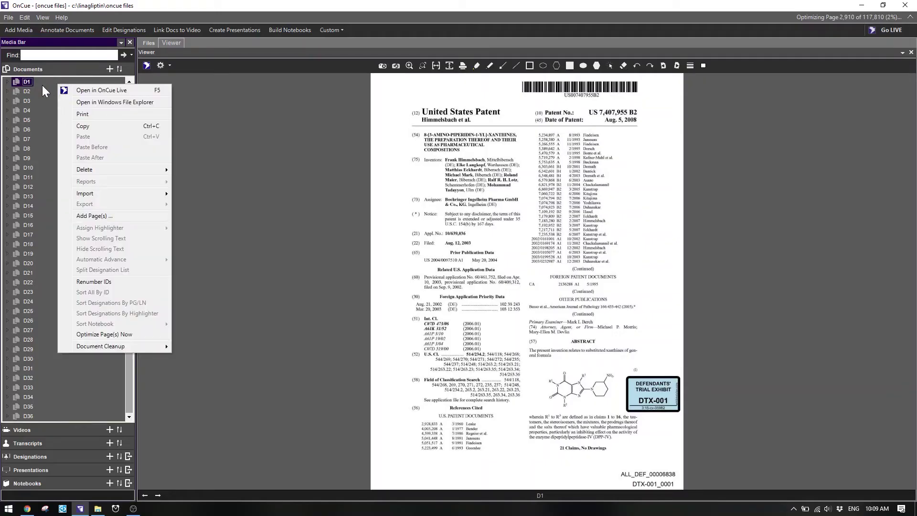
{"action": "mouse_move", "coordinate": [119, 195]}
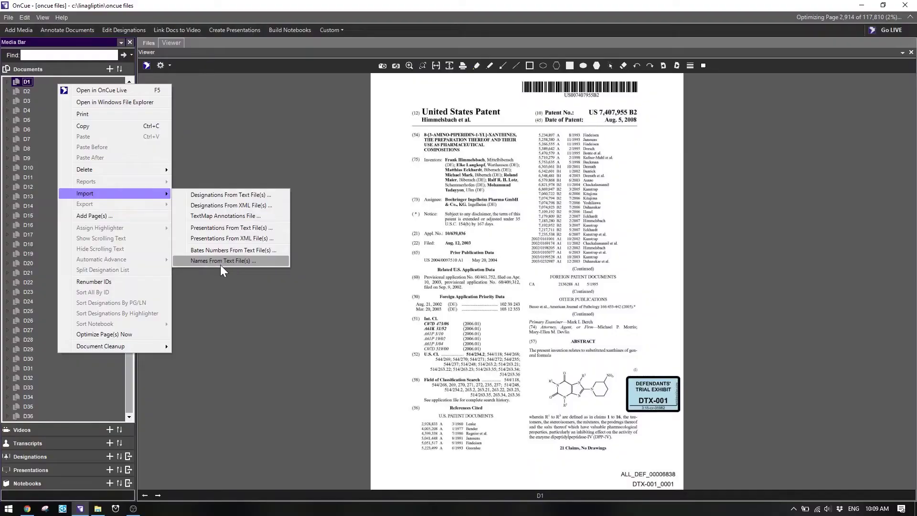
Import names from the Desktop's 'dtx description import load file' using the Tab delimiter
{"action": "left_click", "coordinate": [224, 266]}
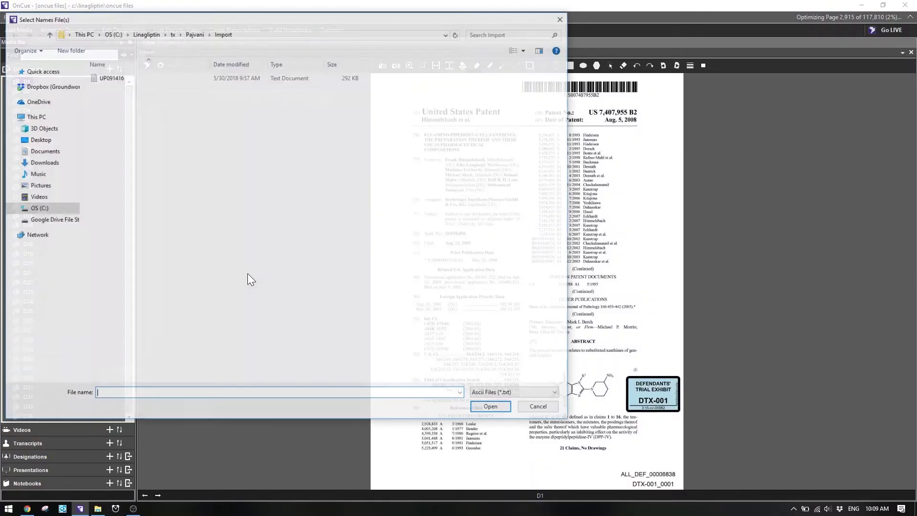
{"action": "left_click", "coordinate": [39, 139]}
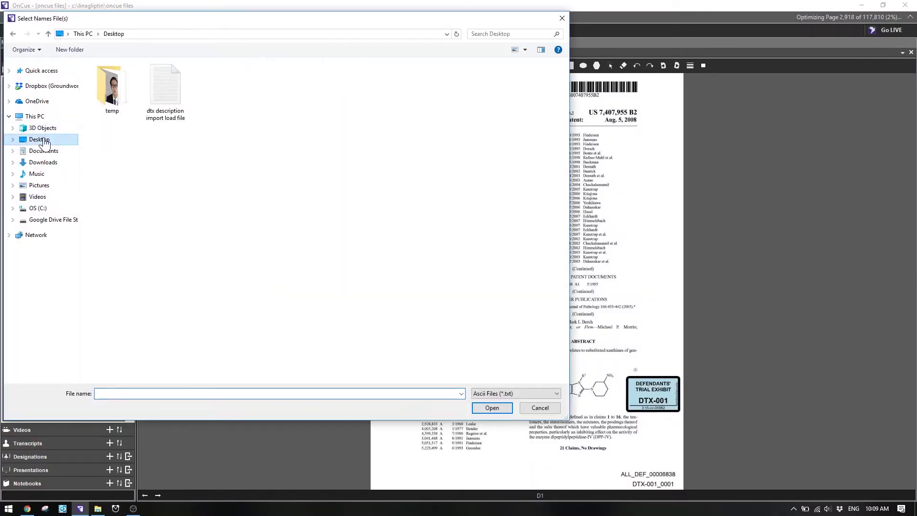
{"action": "left_click", "coordinate": [168, 93]}
{"action": "double_click", "coordinate": [169, 94]}
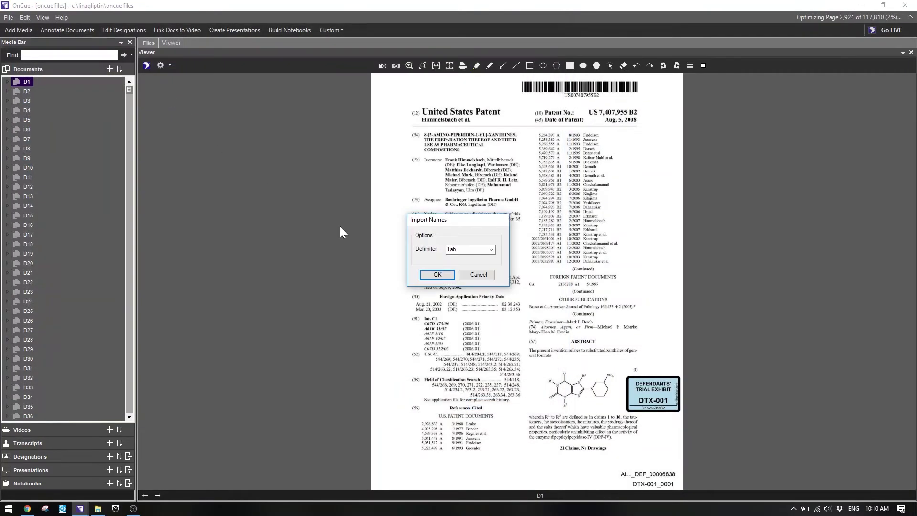
{"action": "left_click", "coordinate": [427, 277]}
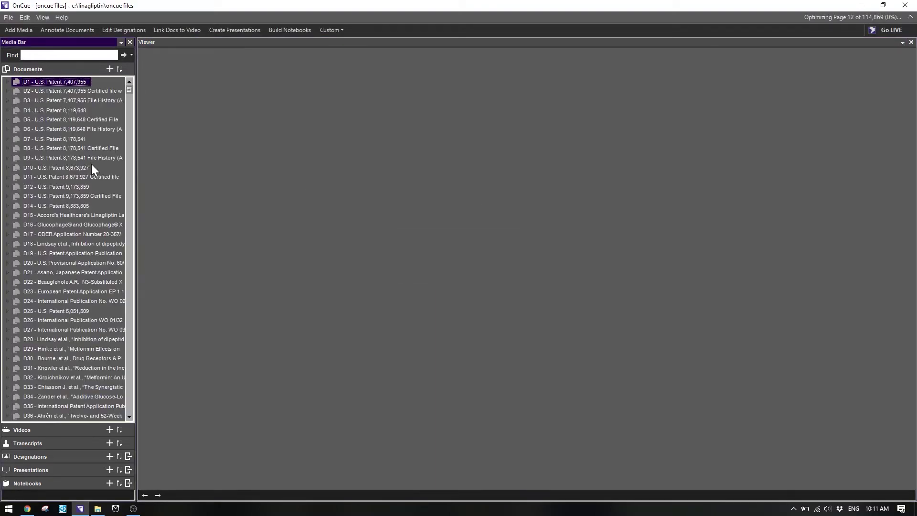
Scroll down the Documents list to review the renamed exhibits down to D48
{"action": "scroll", "coordinate": [91, 165], "scroll_direction": "down", "scroll_amount": 3}
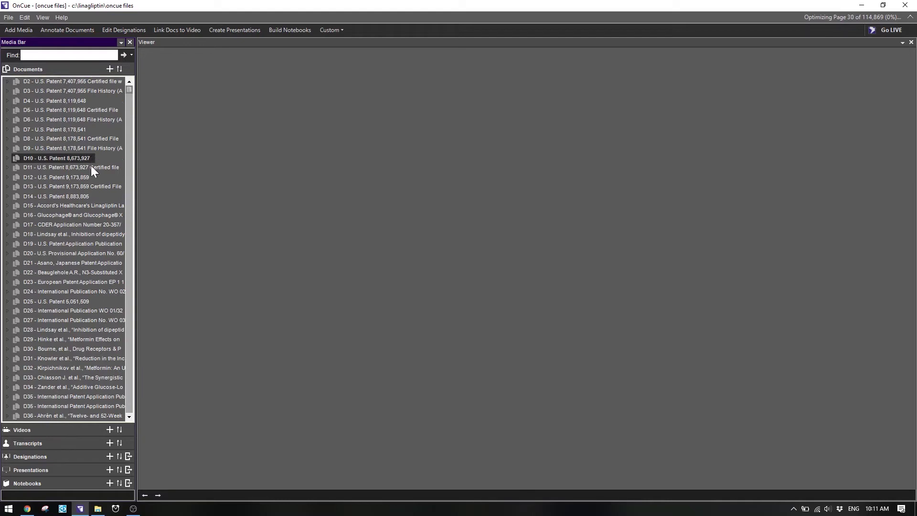
{"action": "scroll", "coordinate": [95, 176], "scroll_direction": "down", "scroll_amount": 4}
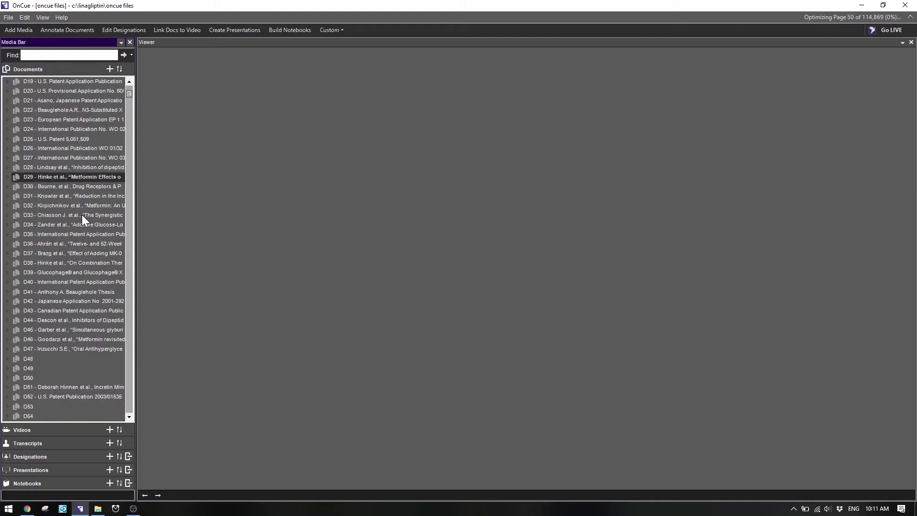
{"action": "scroll", "coordinate": [81, 218], "scroll_direction": "down", "scroll_amount": 2}
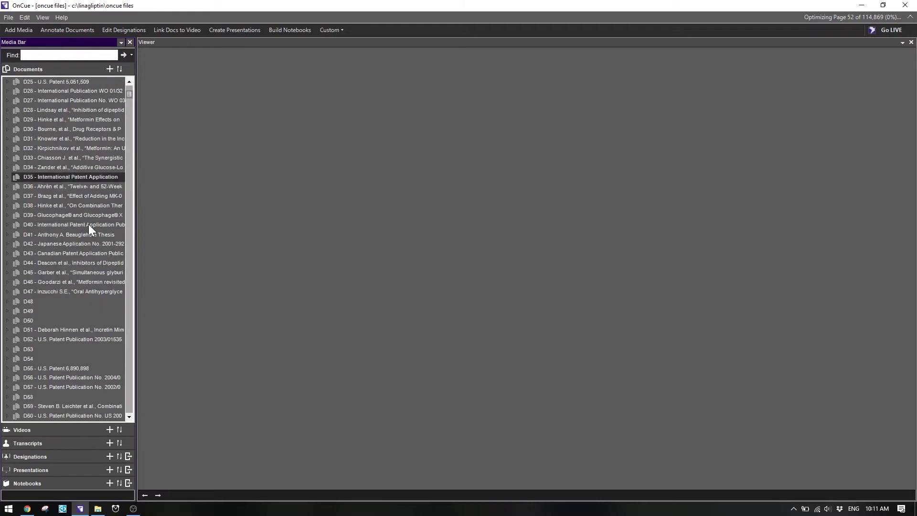
{"action": "scroll", "coordinate": [90, 273], "scroll_direction": "down", "scroll_amount": 1}
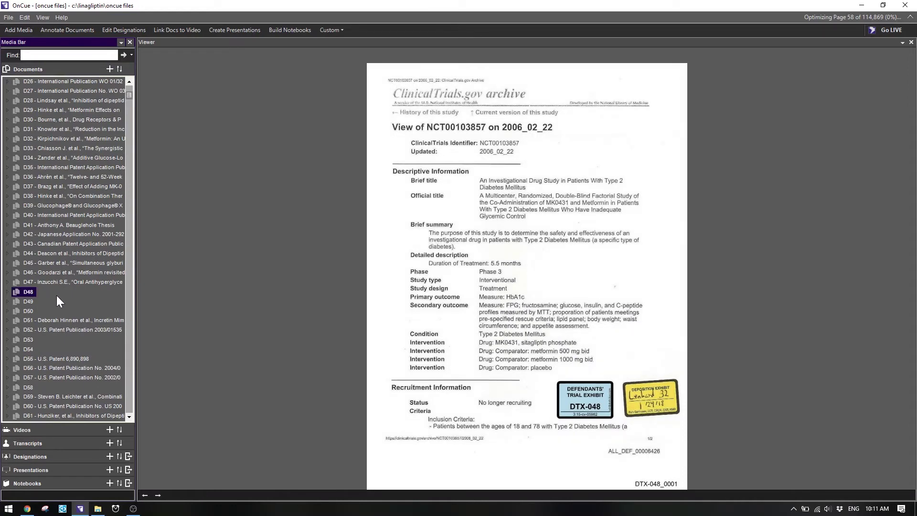
{"action": "scroll", "coordinate": [66, 293], "scroll_direction": "down", "scroll_amount": 1}
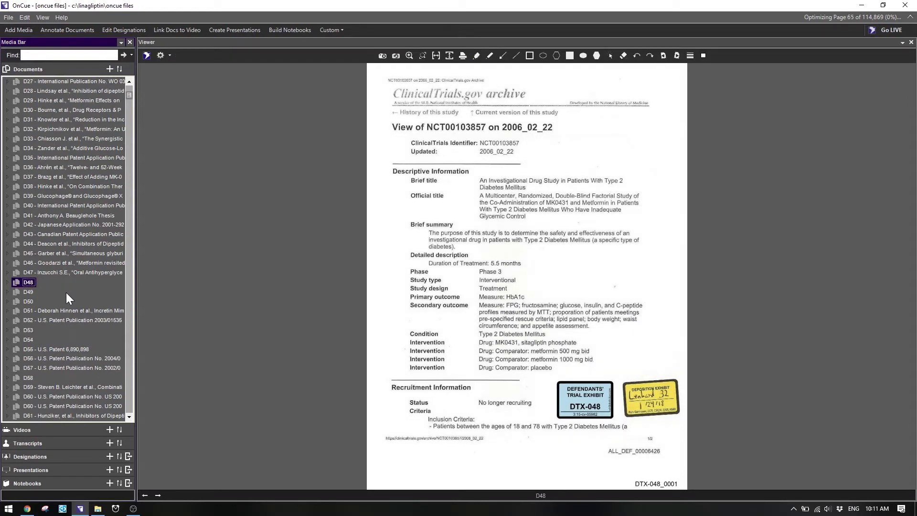
{"action": "scroll", "coordinate": [58, 298], "scroll_direction": "down", "scroll_amount": 5}
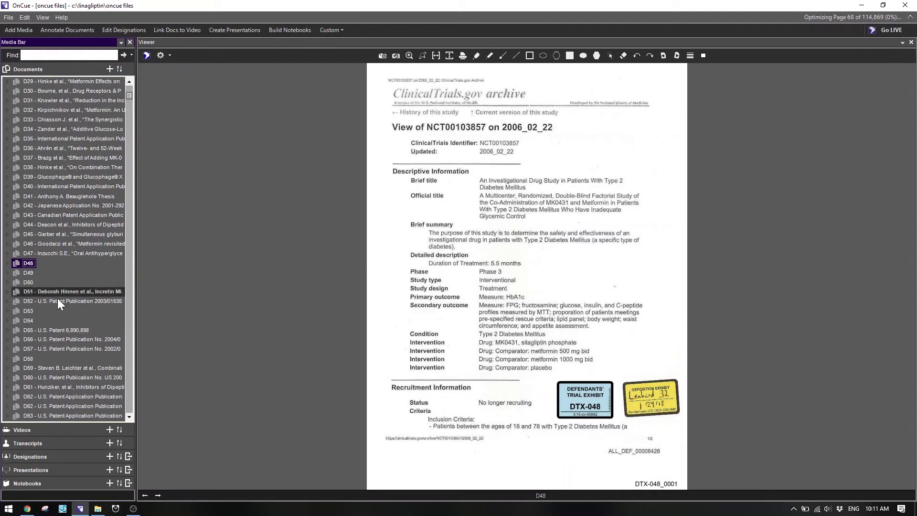
{"action": "scroll", "coordinate": [64, 305], "scroll_direction": "down", "scroll_amount": 1}
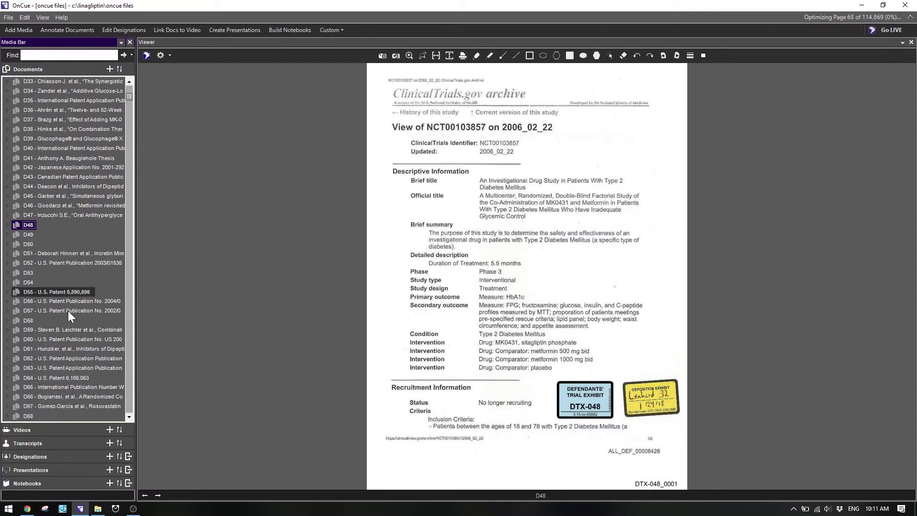
{"action": "scroll", "coordinate": [68, 310], "scroll_direction": "down", "scroll_amount": 2}
{"action": "scroll", "coordinate": [69, 309], "scroll_direction": "down", "scroll_amount": 5}
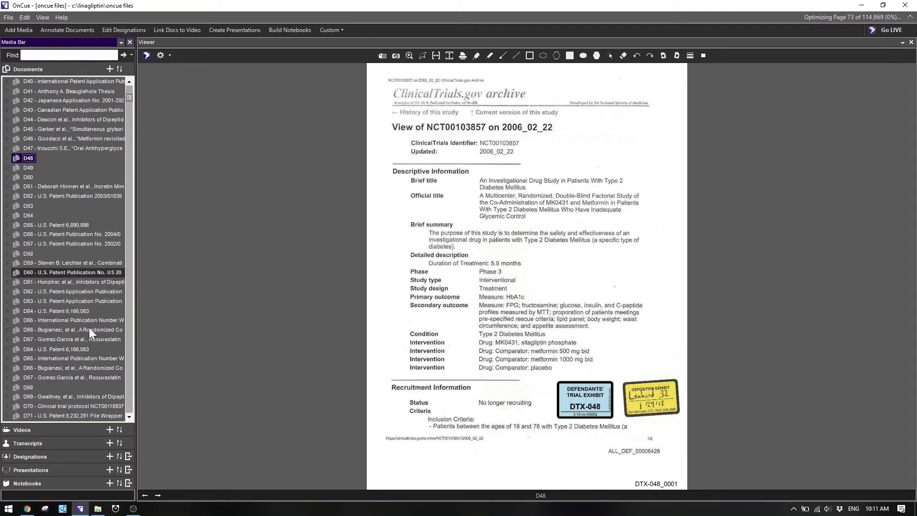
View exhibits D49, D53 and D58, then D69, Gwaltney's 'Inhibitors of Dipeptidyl Peptidase 4' (DTX-069)
{"action": "left_click", "coordinate": [30, 167]}
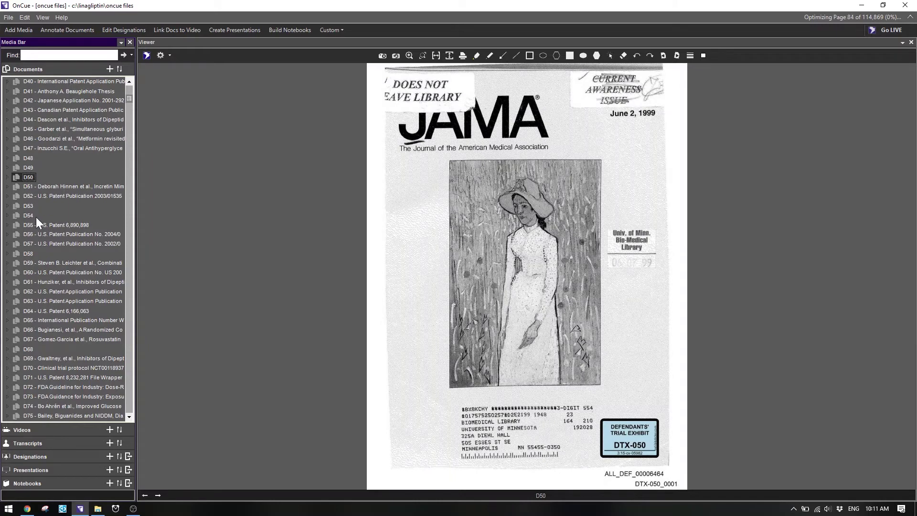
{"action": "left_click", "coordinate": [30, 204]}
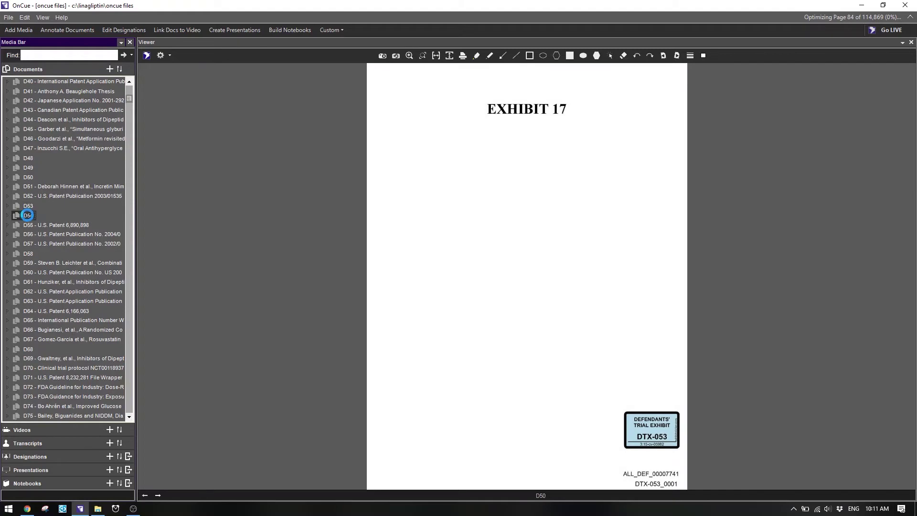
{"action": "left_click", "coordinate": [30, 255]}
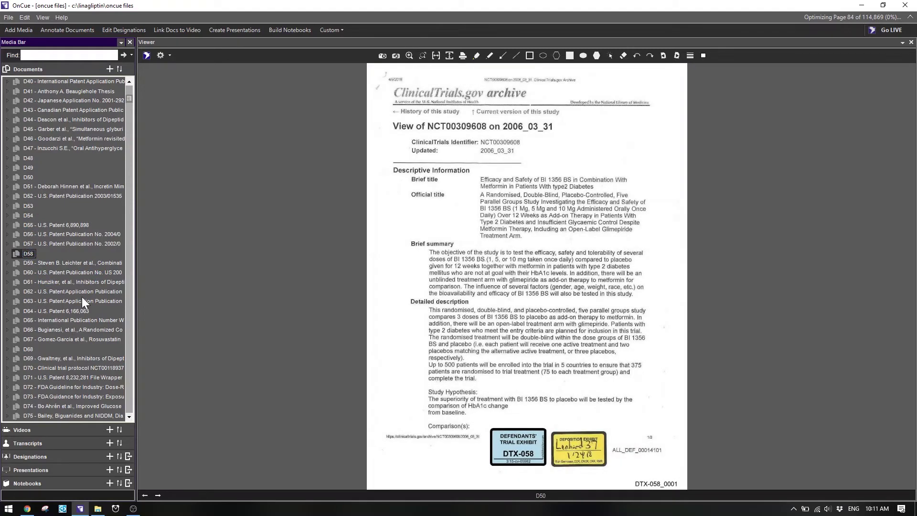
{"action": "scroll", "coordinate": [77, 261], "scroll_direction": "down", "scroll_amount": 1}
{"action": "scroll", "coordinate": [30, 337], "scroll_direction": "down", "scroll_amount": 1}
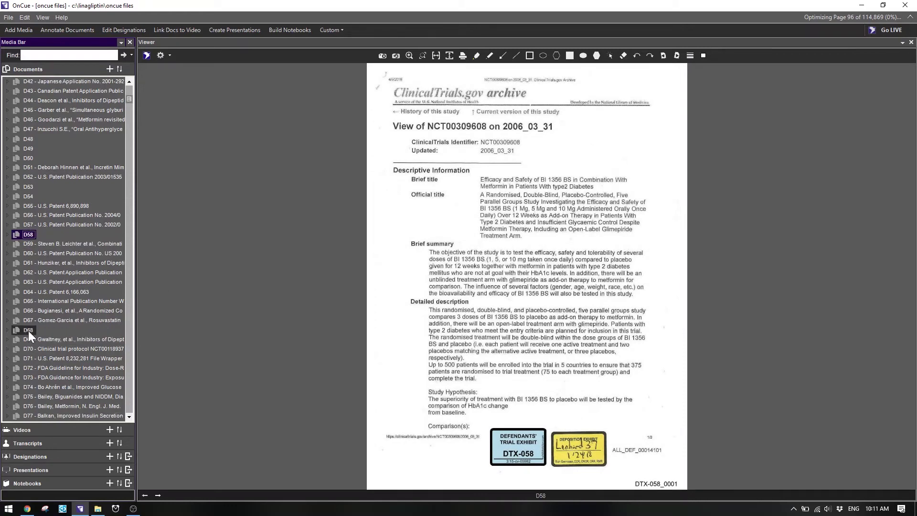
{"action": "left_click", "coordinate": [29, 328]}
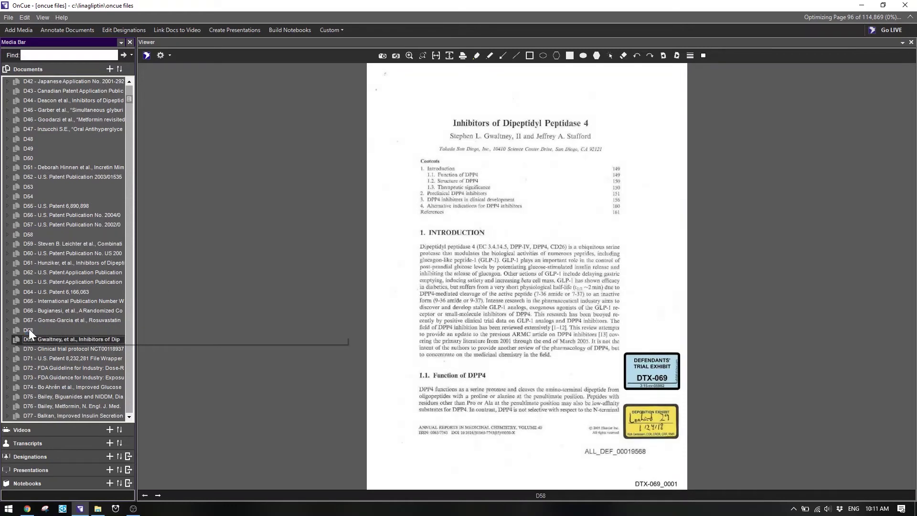